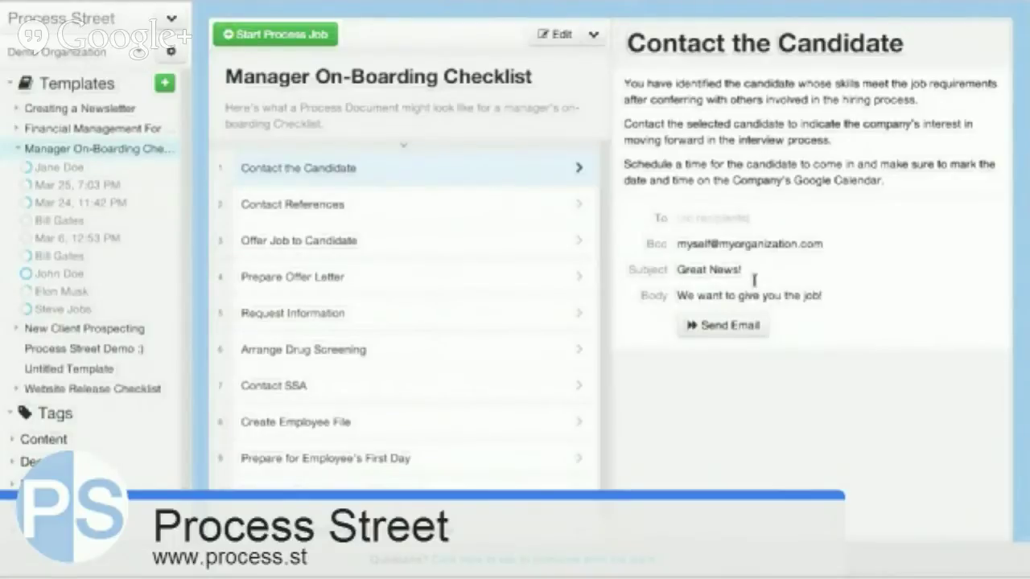
Open the Contact References task and highlight its title and instruction paragraphs while reading.
{"action": "left_click", "coordinate": [431, 245]}
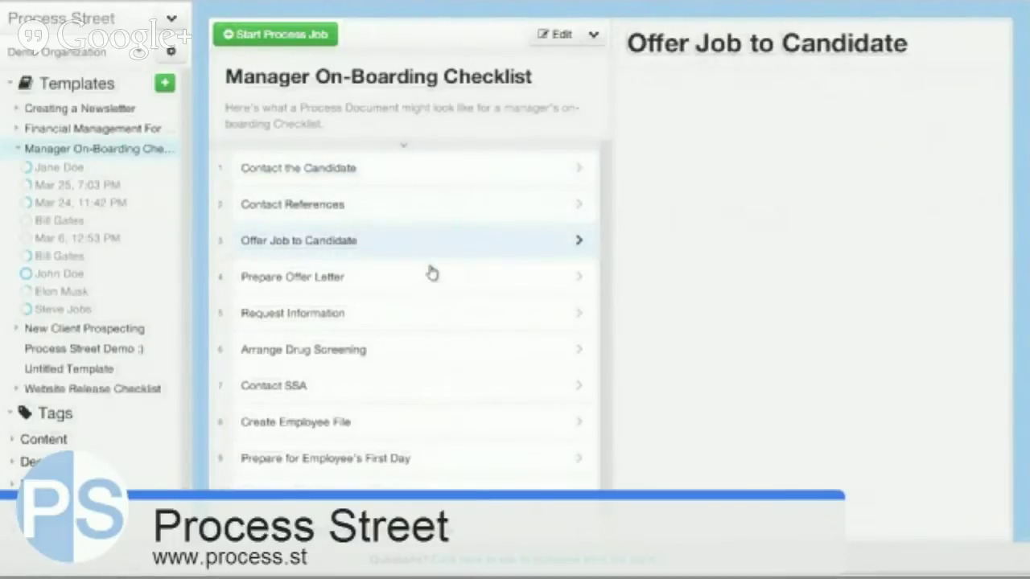
{"action": "left_click", "coordinate": [435, 215]}
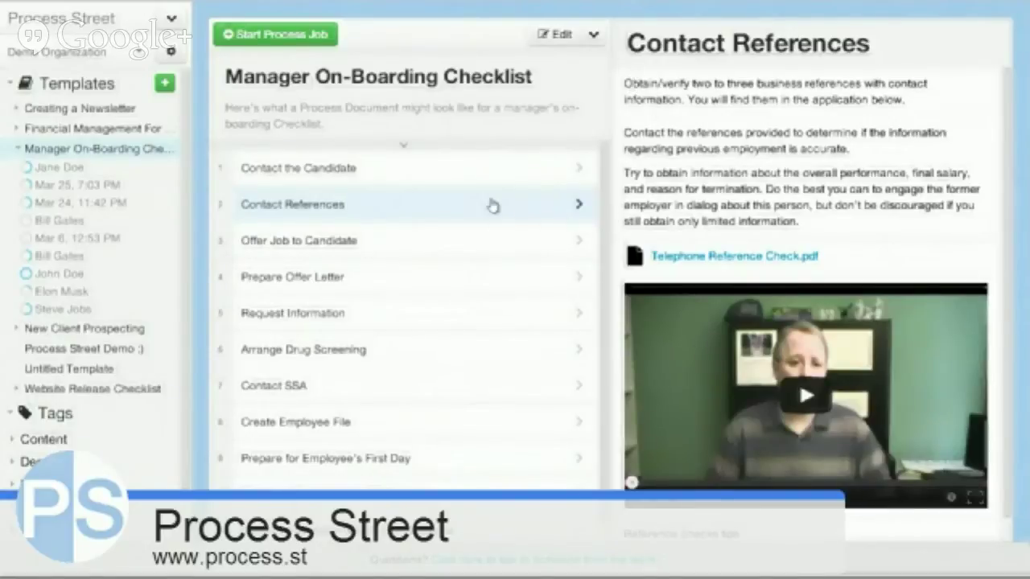
{"action": "left_click_drag", "start_coordinate": [245, 74], "coordinate": [506, 86]}
{"action": "left_click", "coordinate": [737, 144]}
{"action": "left_click_drag", "start_coordinate": [628, 83], "coordinate": [919, 103]}
{"action": "left_click", "coordinate": [926, 109]}
{"action": "left_click_drag", "start_coordinate": [626, 132], "coordinate": [906, 225]}
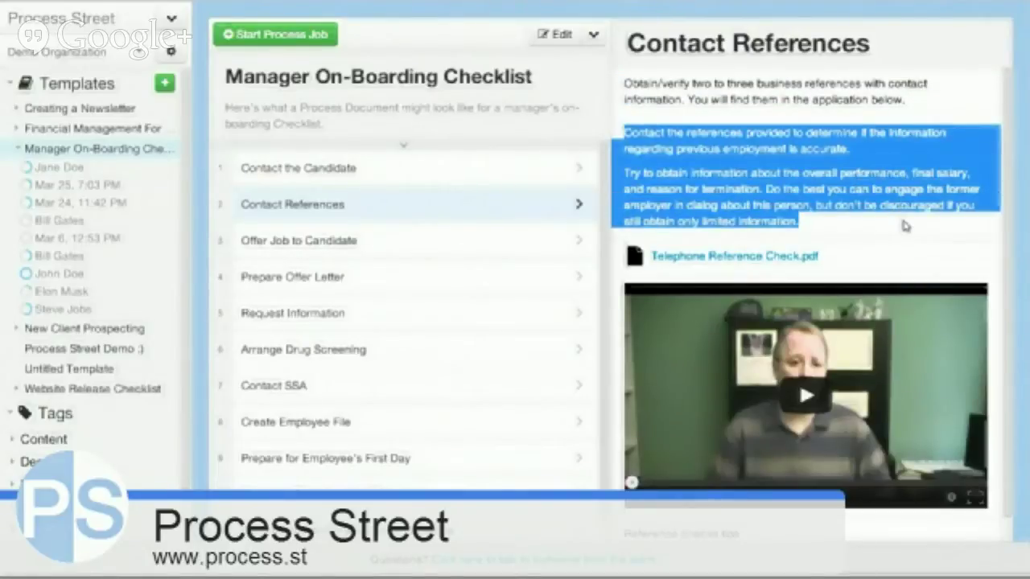
{"action": "left_click", "coordinate": [749, 140]}
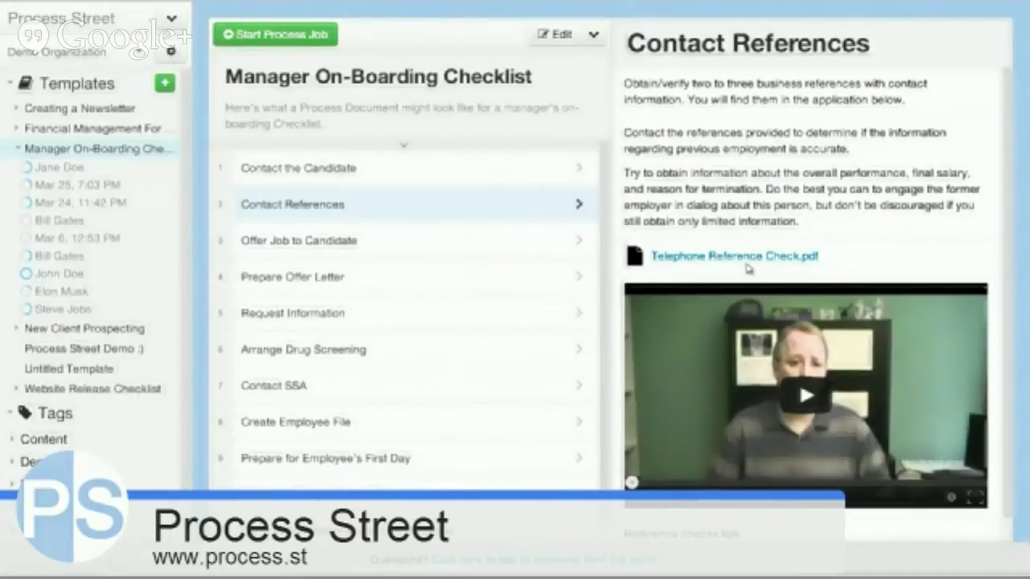
Scroll through the instructions, then switch to the Contact the Candidate task.
{"action": "scroll", "coordinate": [892, 241], "scroll_direction": "down", "scroll_amount": 1}
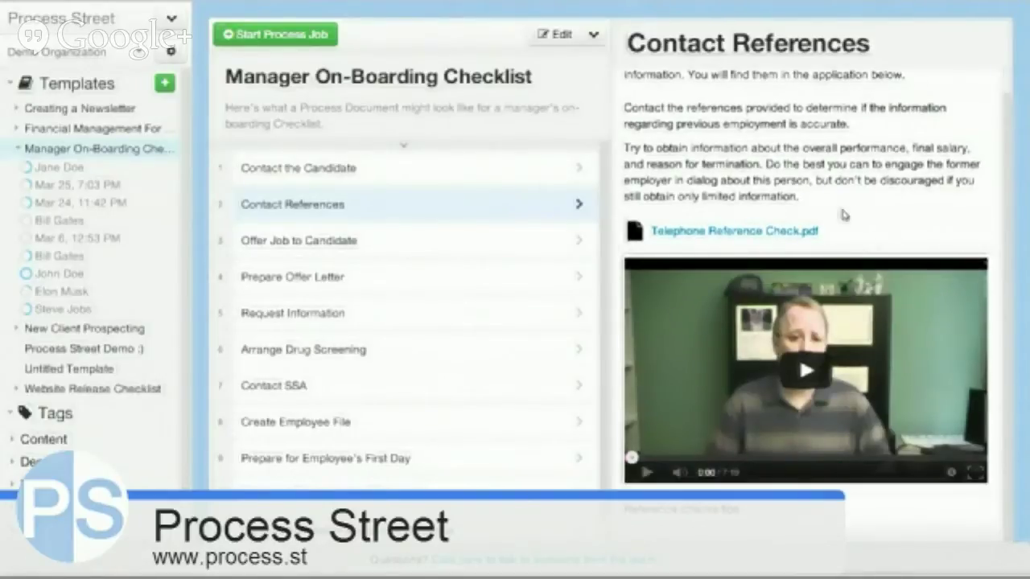
{"action": "scroll", "coordinate": [844, 217], "scroll_direction": "up", "scroll_amount": 1}
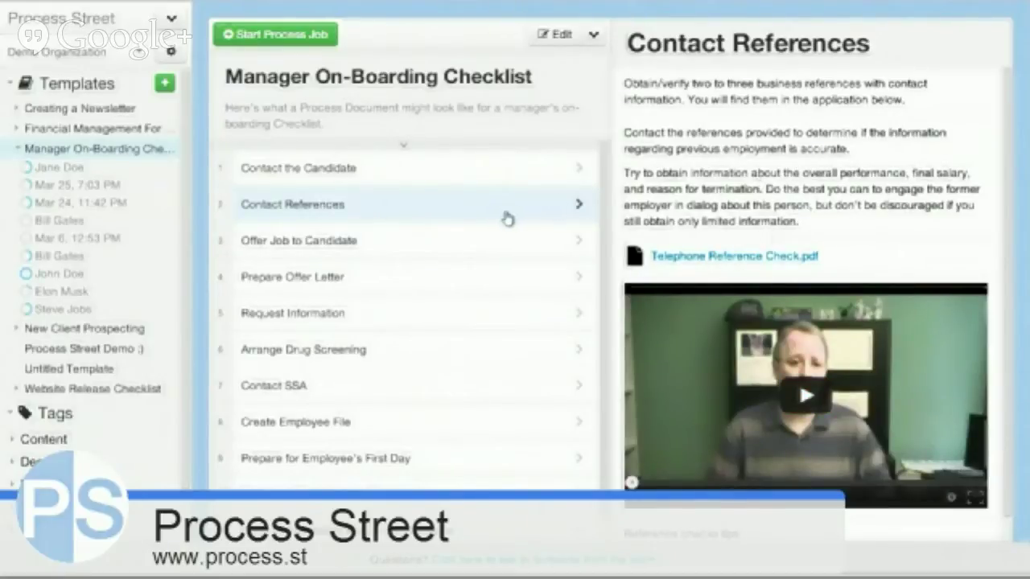
{"action": "left_click", "coordinate": [439, 172]}
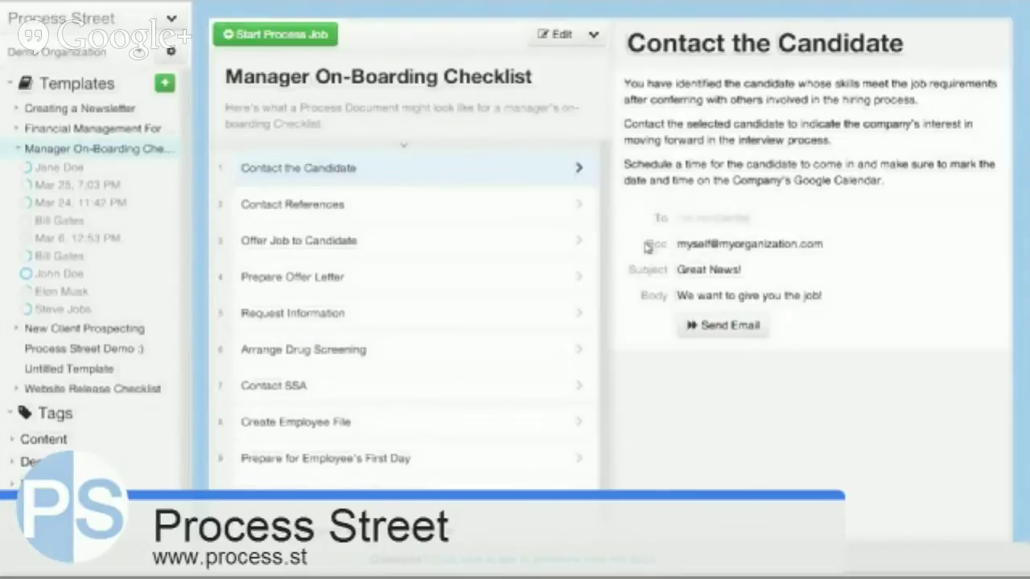
{"action": "triple_click", "coordinate": [685, 244]}
{"action": "left_click", "coordinate": [838, 255]}
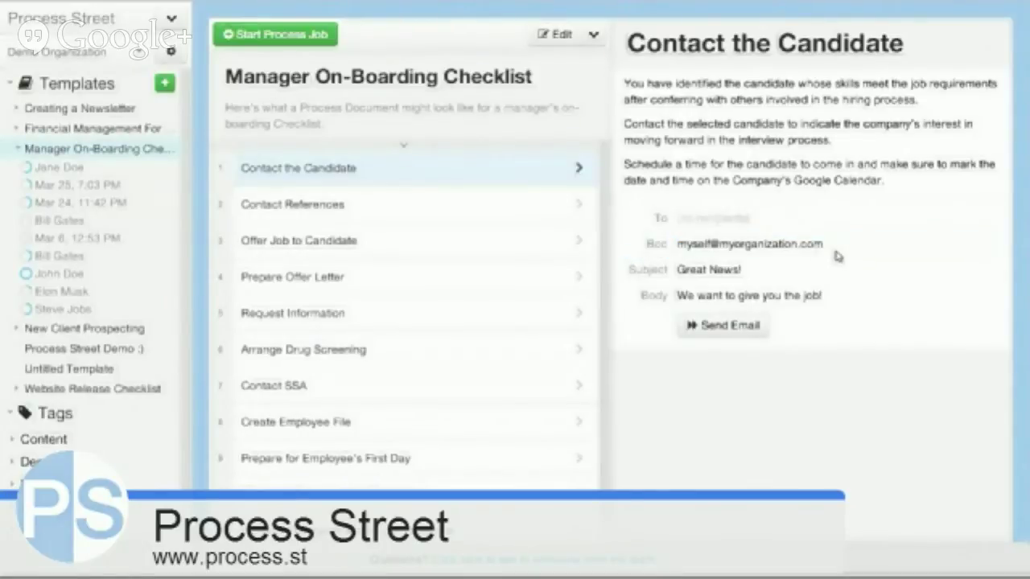
{"action": "triple_click", "coordinate": [729, 271]}
{"action": "left_click_drag", "start_coordinate": [843, 302], "coordinate": [667, 299]}
{"action": "left_click", "coordinate": [713, 290]}
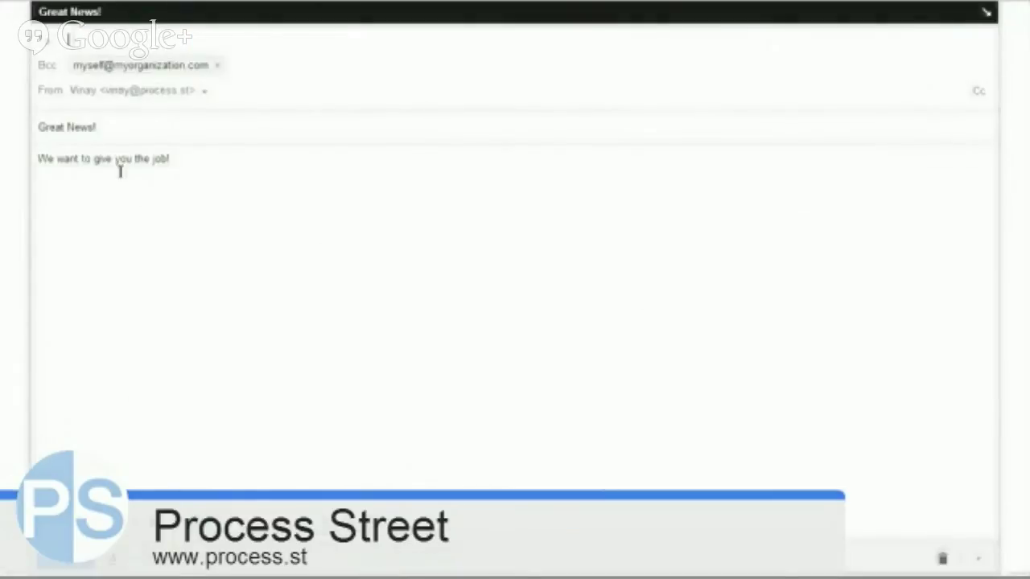
{"action": "left_click_drag", "start_coordinate": [223, 166], "coordinate": [193, 136]}
{"action": "left_click", "coordinate": [193, 136]}
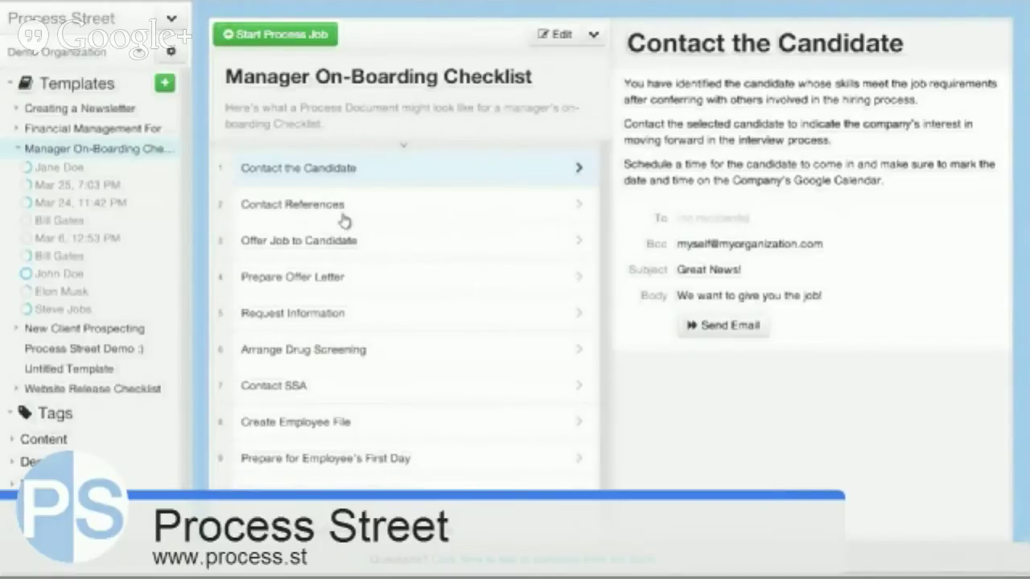
Start a new on-boarding checklist job and retitle it with the candidate's name.
{"action": "left_click", "coordinate": [298, 37]}
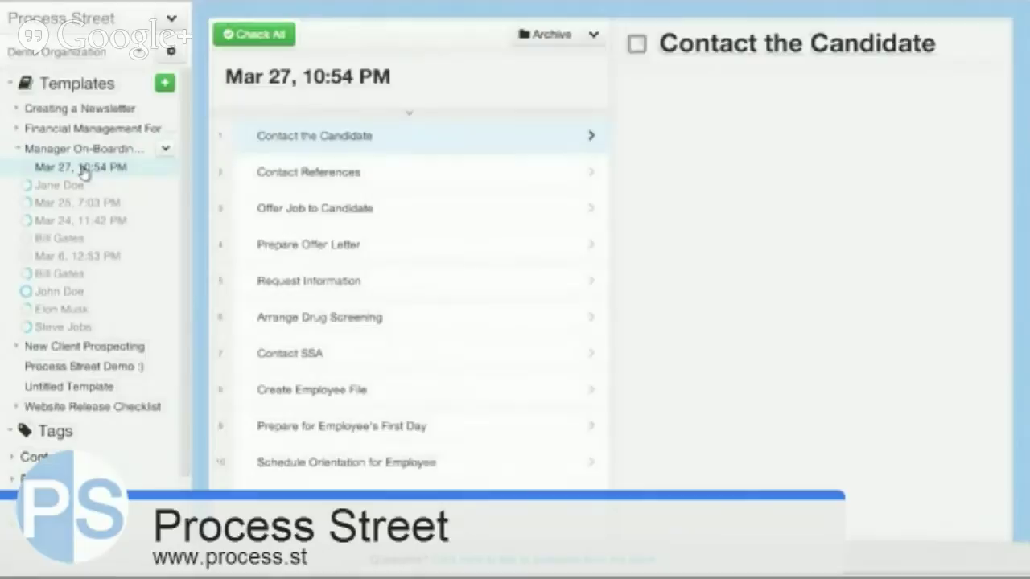
{"action": "left_click", "coordinate": [362, 79]}
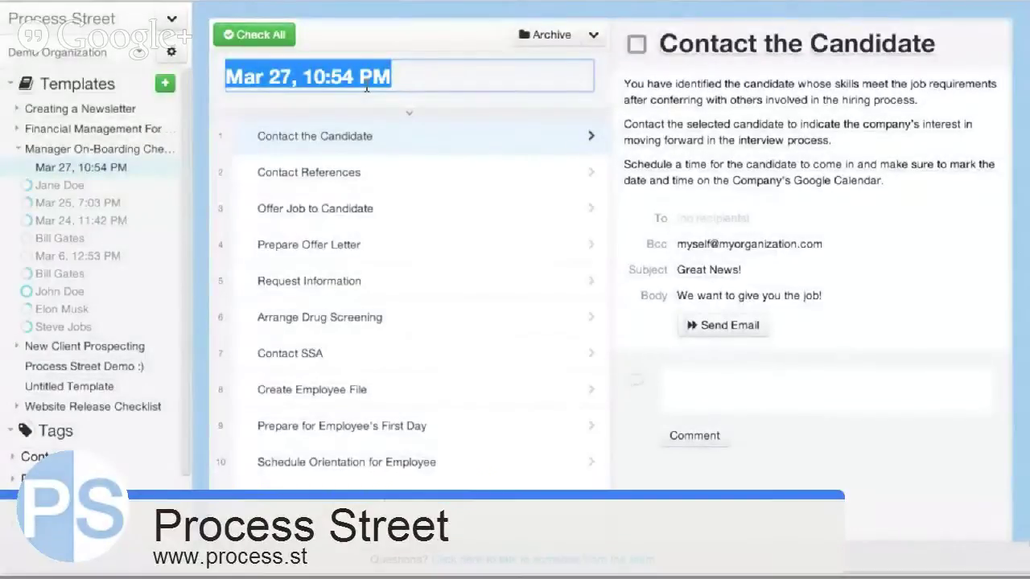
{"action": "type", "text": "Elon Mu"}
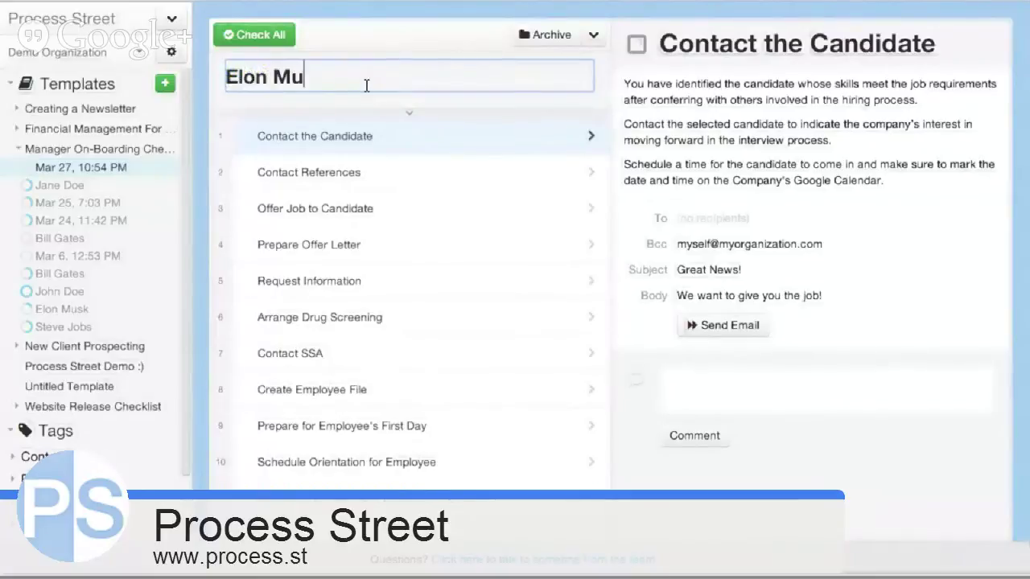
{"action": "type", "text": "xk"}
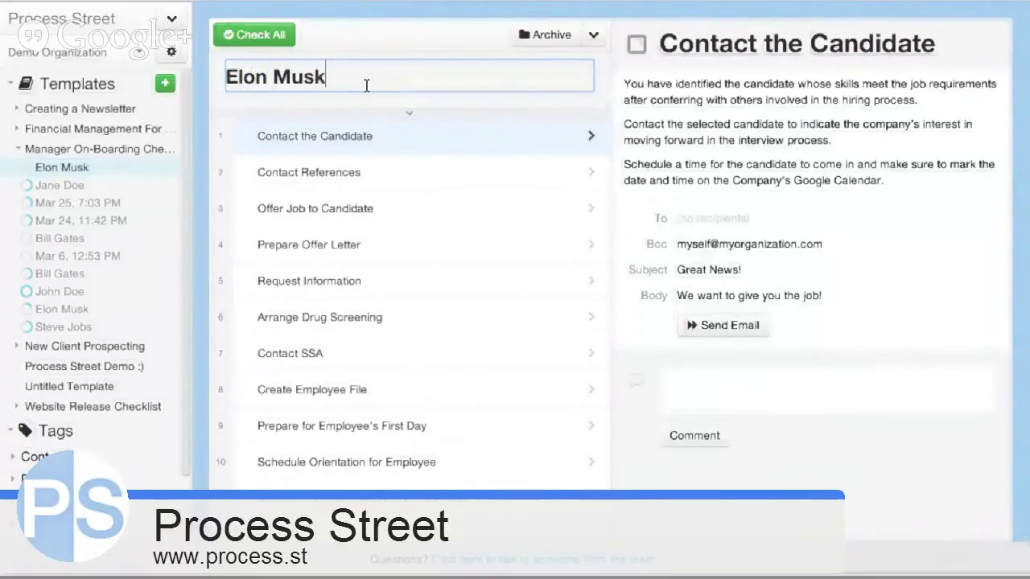
Check off Contact the Candidate, Contact References, Offer Job and Prepare Offer Letter, then return to the template.
{"action": "mouse_move", "coordinate": [284, 122]}
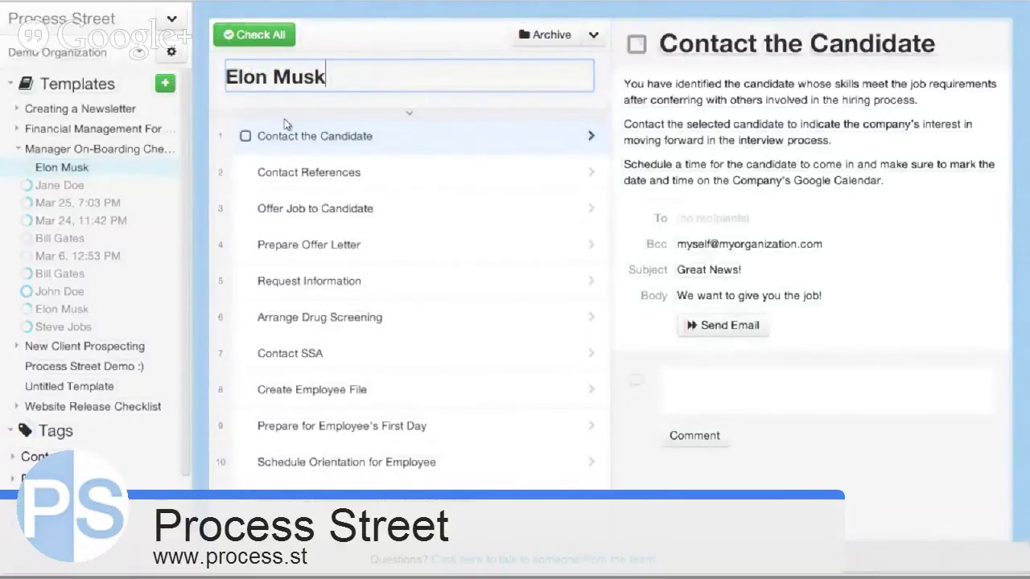
{"action": "left_click", "coordinate": [245, 136]}
{"action": "left_click", "coordinate": [246, 172]}
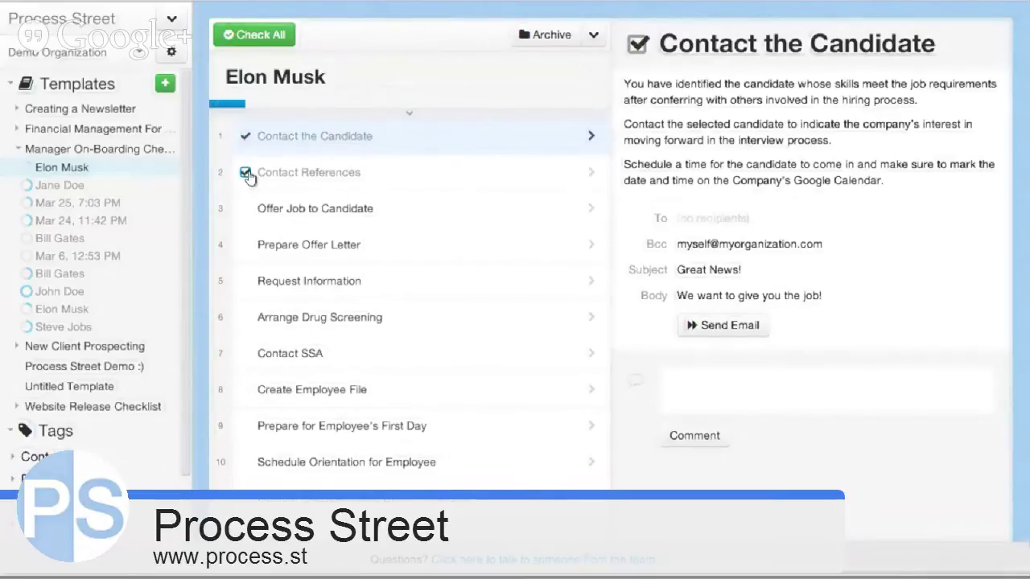
{"action": "left_click", "coordinate": [296, 210]}
{"action": "left_click", "coordinate": [327, 255]}
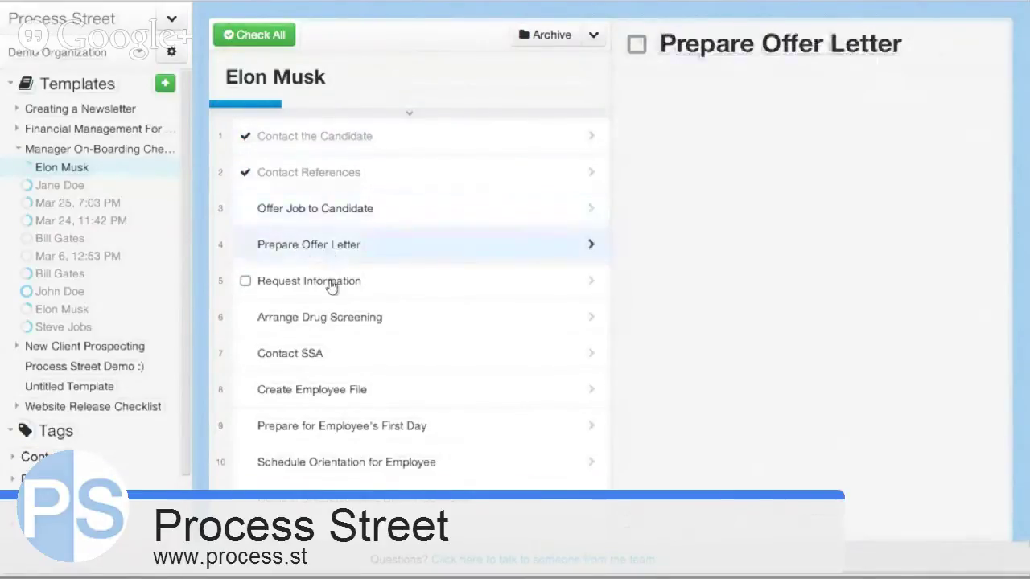
{"action": "left_click", "coordinate": [245, 245]}
{"action": "left_click", "coordinate": [246, 208]}
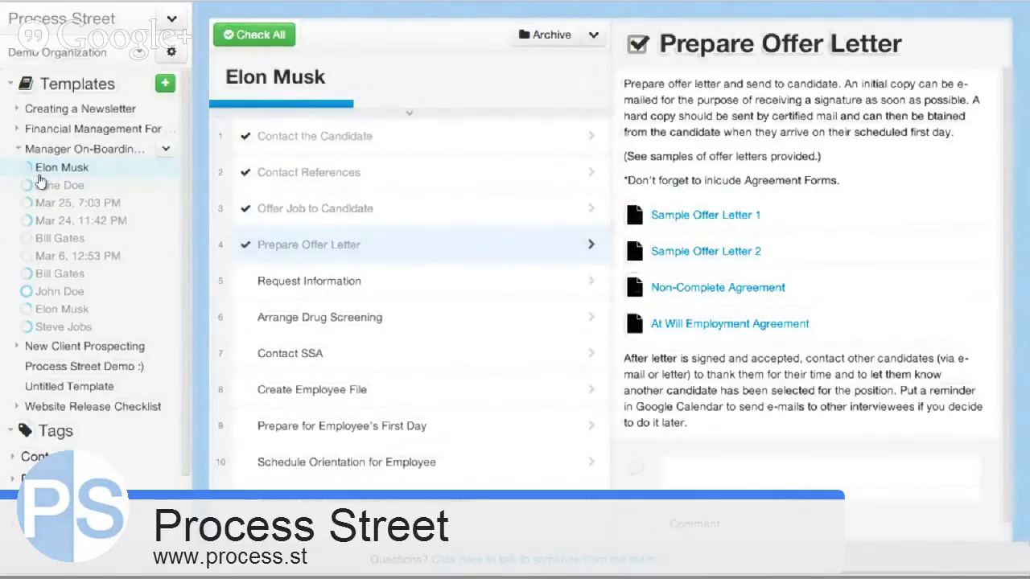
{"action": "left_click", "coordinate": [24, 151]}
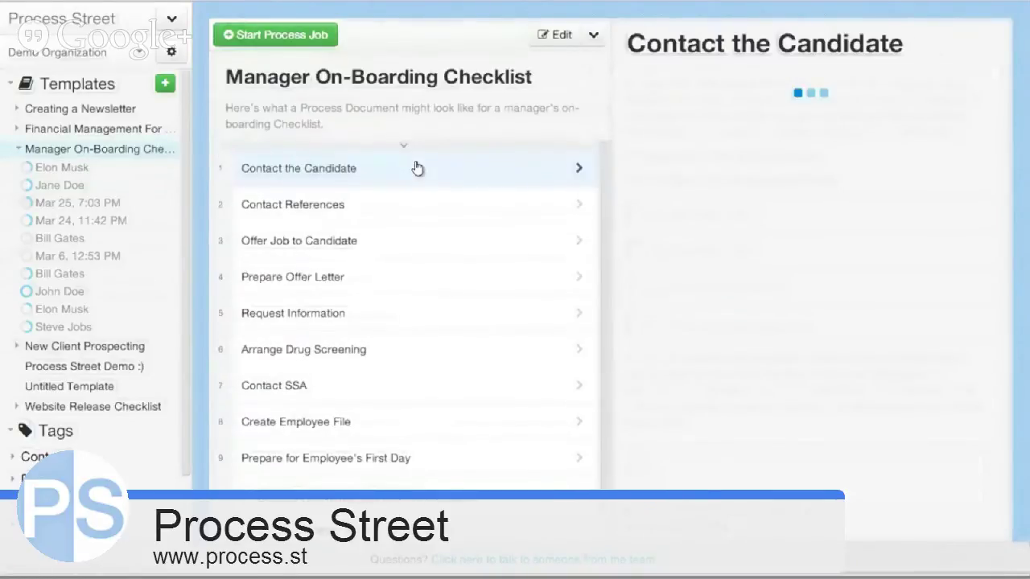
Collapse the job list, view Financial Management For New Projects, then open Creating a Newsletter.
{"action": "left_click", "coordinate": [20, 151]}
{"action": "left_click", "coordinate": [40, 131]}
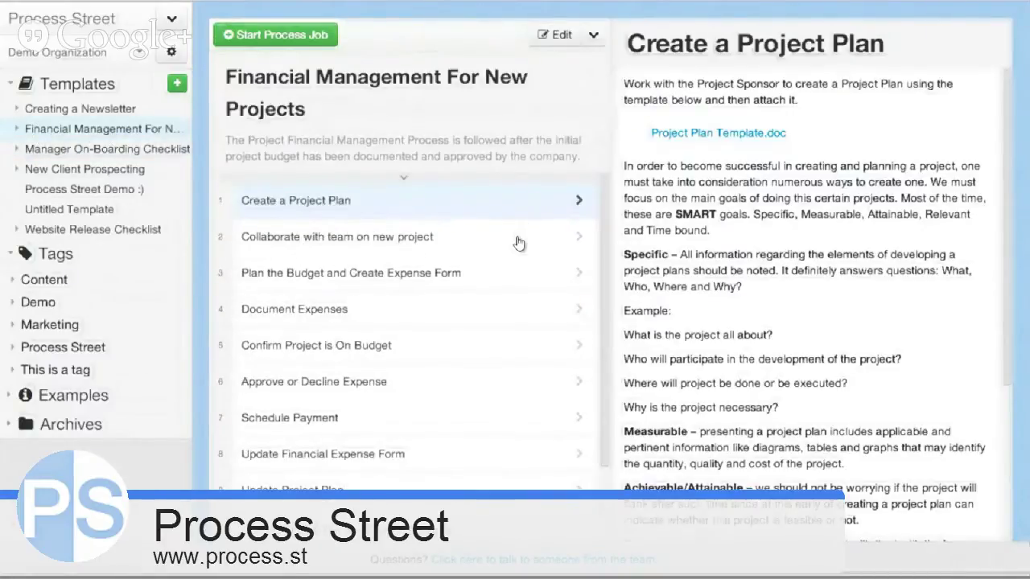
{"action": "left_click", "coordinate": [89, 110]}
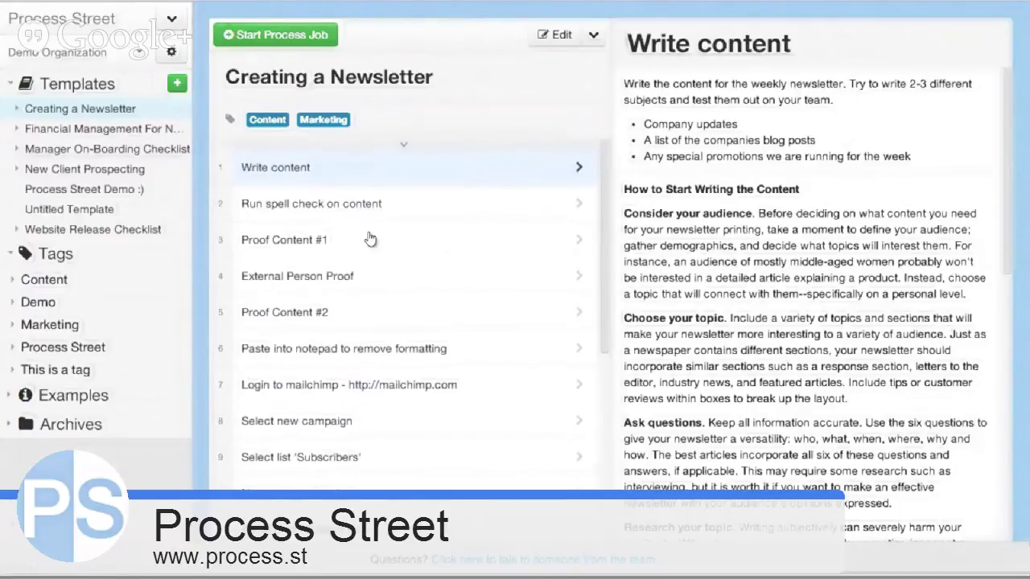
Collapse Tags, peek at the organization list, and expand the Manager On-Boarding Checklist's jobs.
{"action": "left_click", "coordinate": [15, 254]}
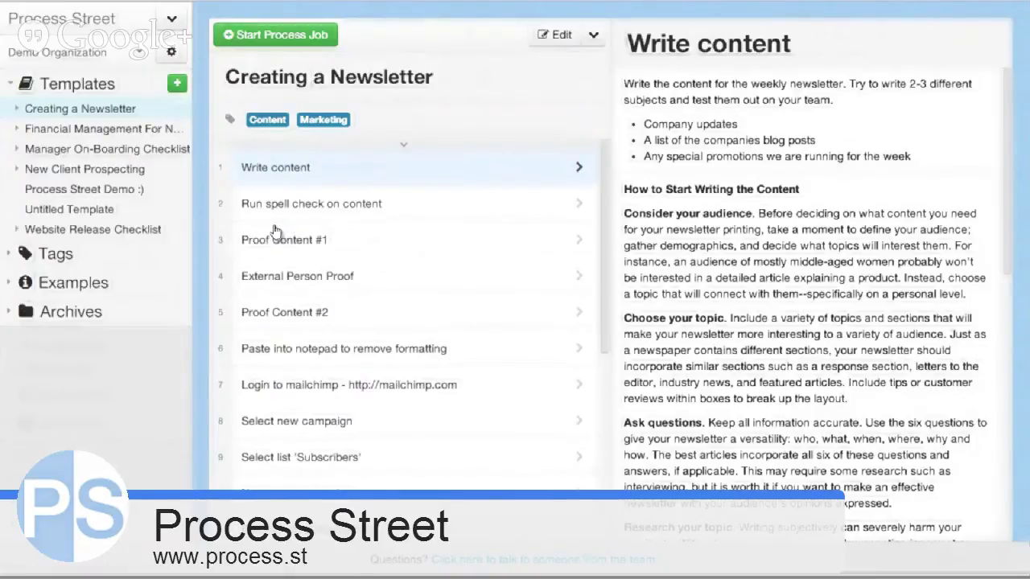
{"action": "left_click", "coordinate": [81, 52]}
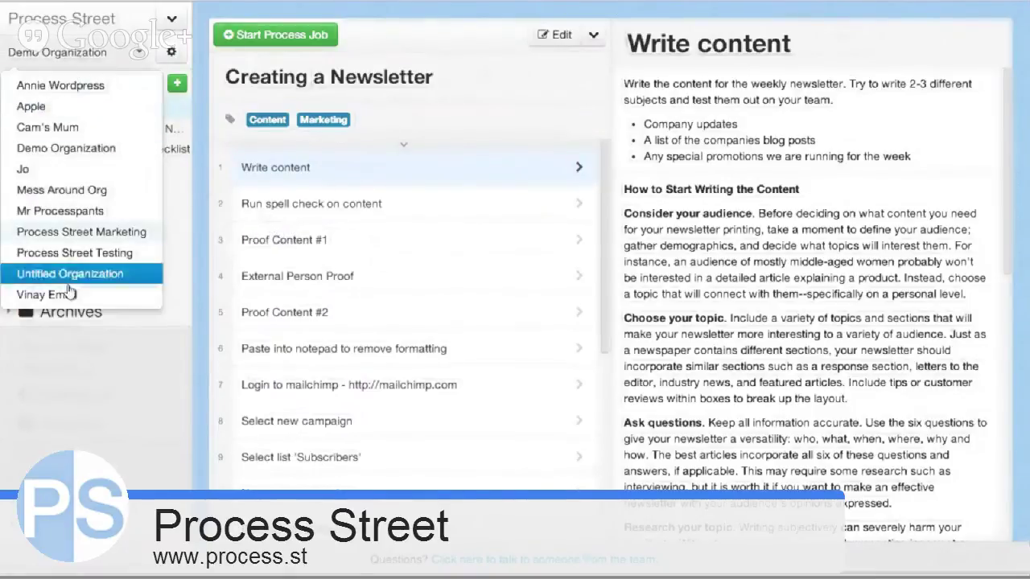
{"action": "left_click", "coordinate": [90, 66]}
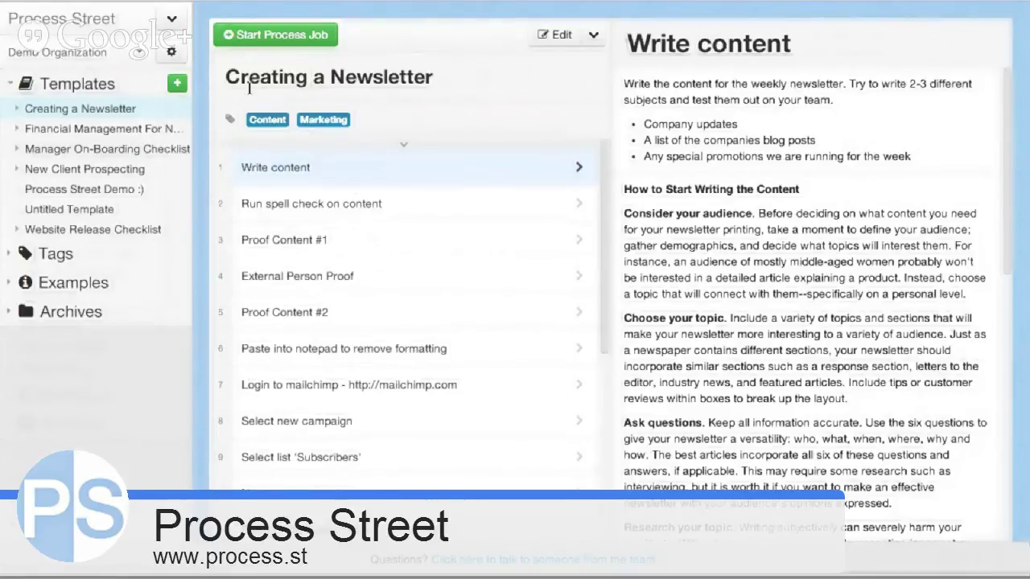
{"action": "left_click", "coordinate": [21, 156]}
Open the candidate's job and post the comment 'Comment' on Contact the Candidate.
{"action": "left_click", "coordinate": [62, 168]}
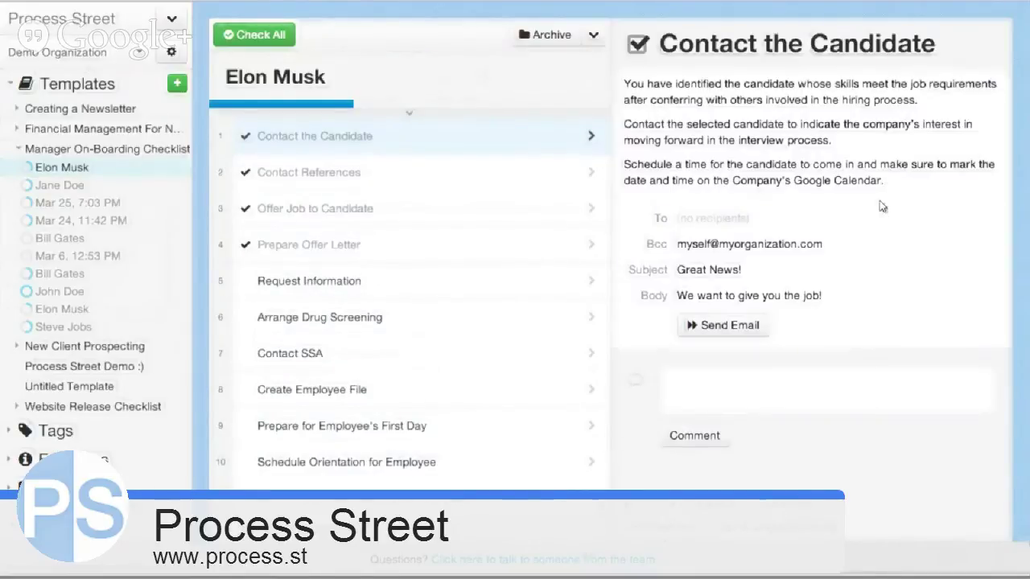
{"action": "type", "text": "Comment"}
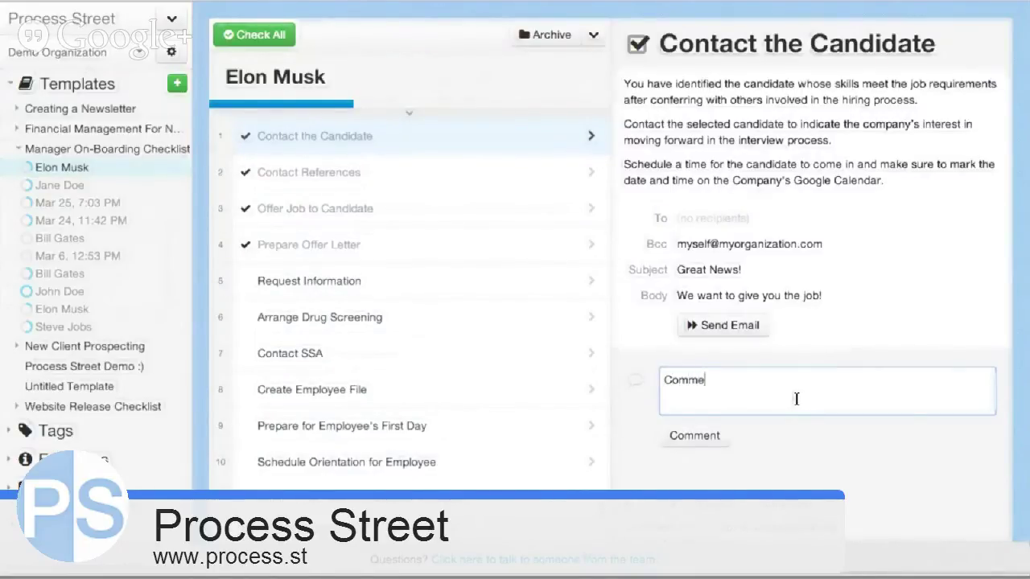
{"action": "left_click", "coordinate": [701, 435]}
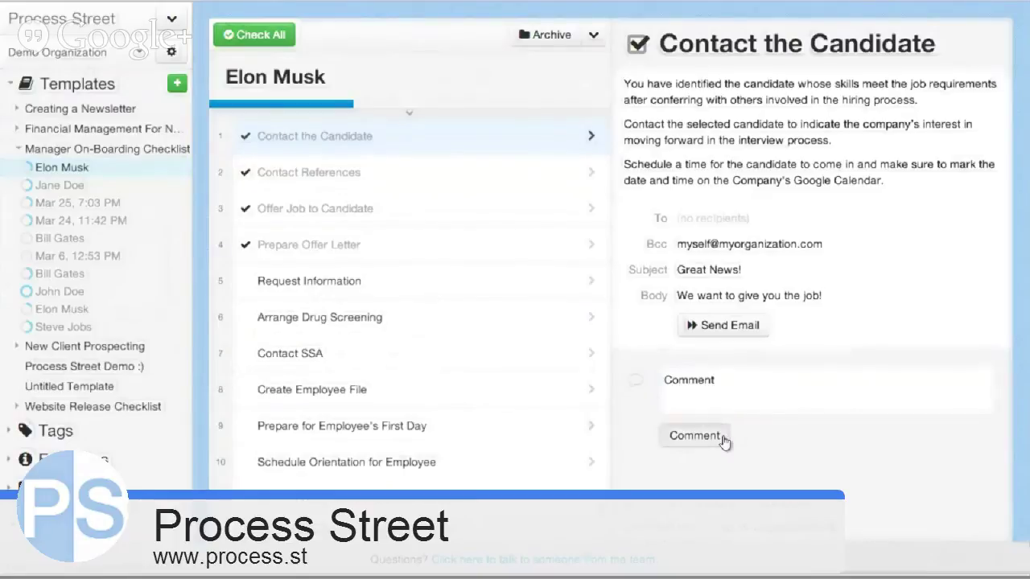